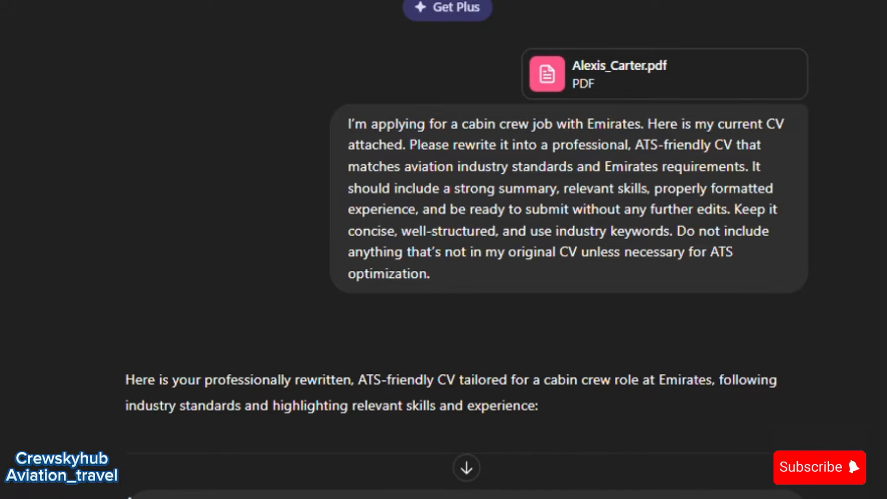
# Step: Review the rewritten cabin crew CV in the chat reply, from the summary to the professional experience section
pyautogui.scroll(-1, 467, 262)
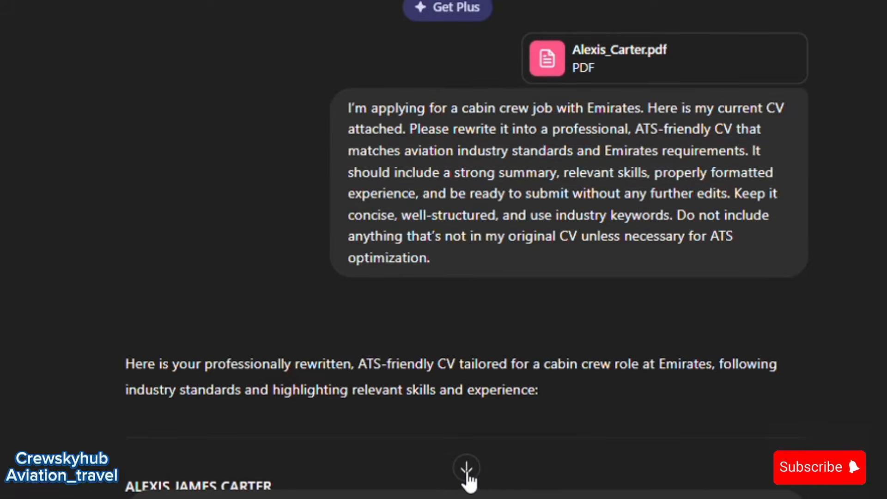
pyautogui.scroll(-10, 647, 411)
pyautogui.scroll(-20, 467, 262)
pyautogui.scroll(15, 466, 262)
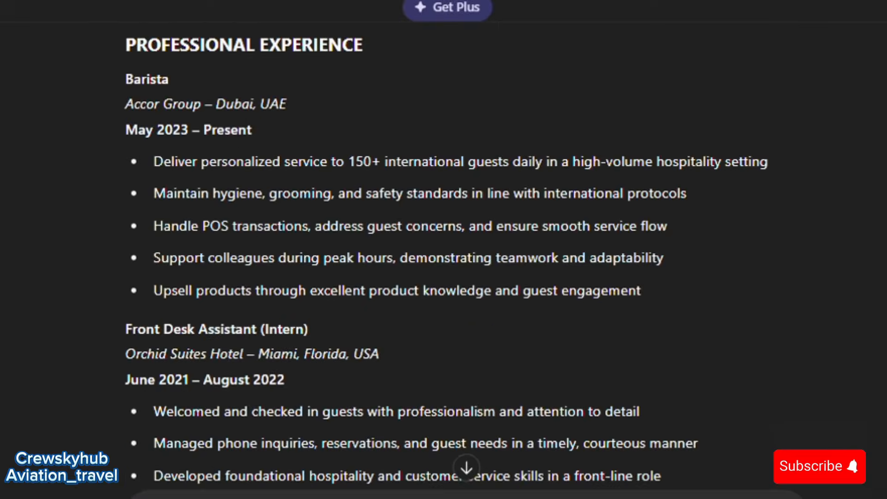
pyautogui.scroll(10, 467, 262)
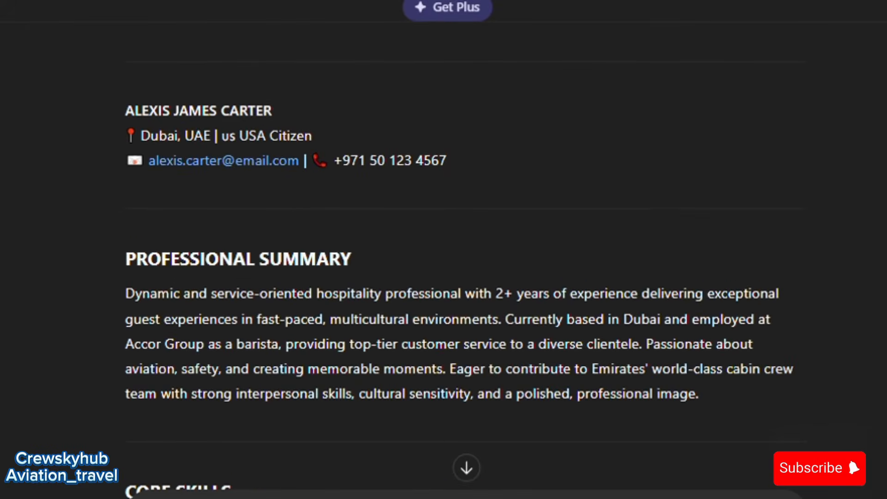
pyautogui.scroll(6, 460, 262)
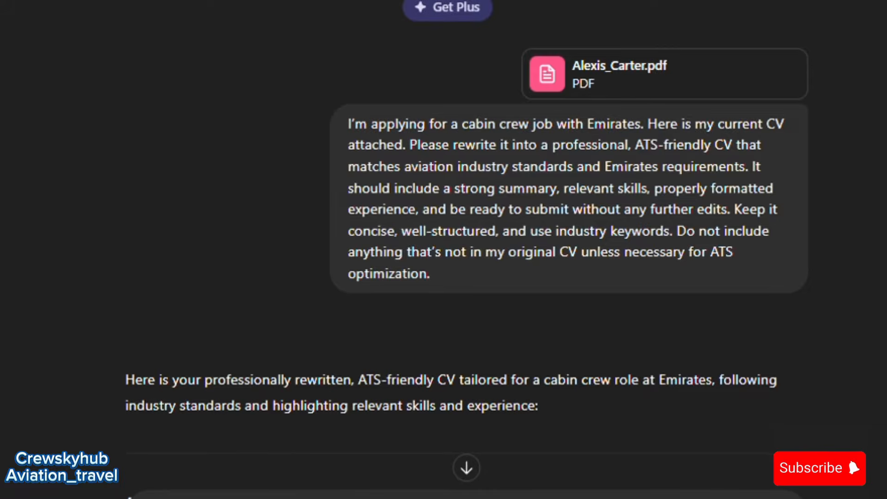
pyautogui.scroll(-2, 467, 262)
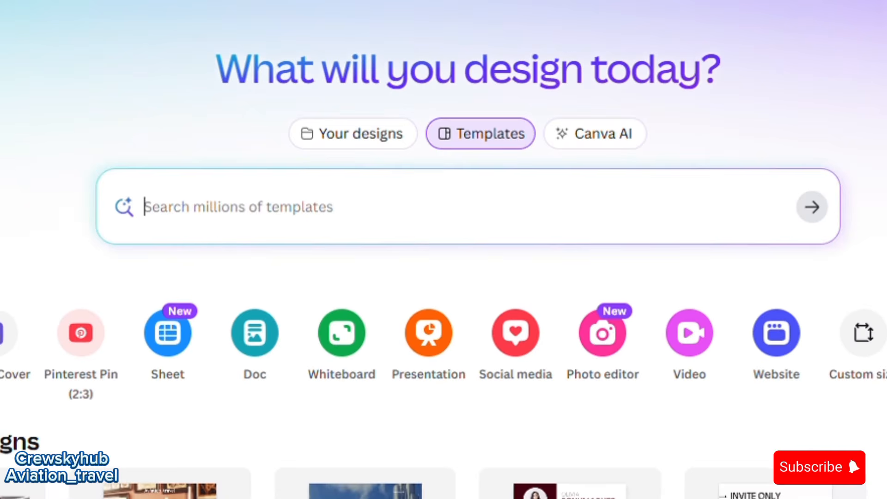
# Step: Switch to Canva, search the templates for ATS Friendly designs, and browse the resume layouts
pyautogui.write('ATS')
pyautogui.write(' Friendl')
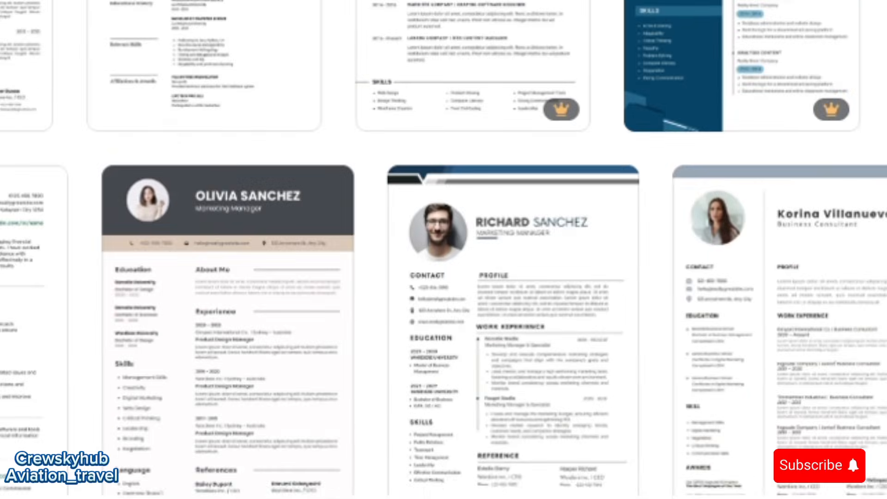
pyautogui.scroll(-10, 443, 249)
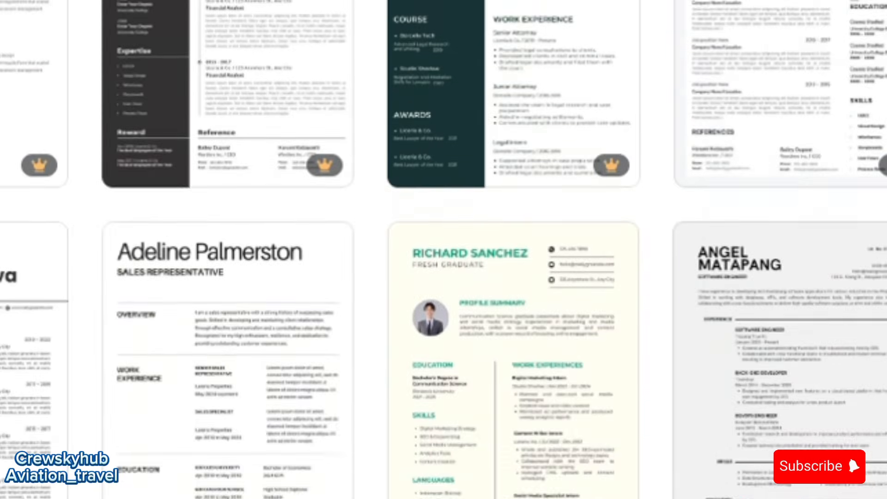
pyautogui.scroll(-10, 444, 250)
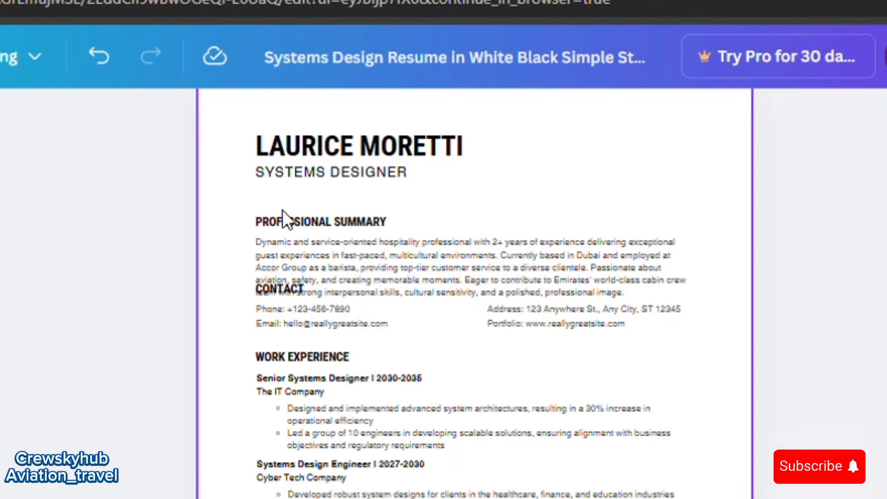
# Step: Move the Professional Summary heading and its paragraph up so they sit between the job title and the Contact section
pyautogui.moveTo(282, 211); pyautogui.dragTo(293, 224)
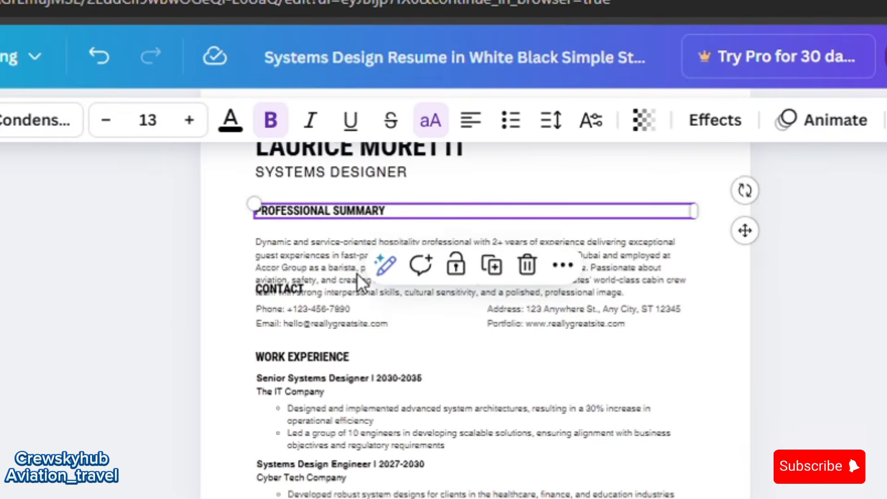
pyautogui.moveTo(357, 284); pyautogui.dragTo(353, 268)
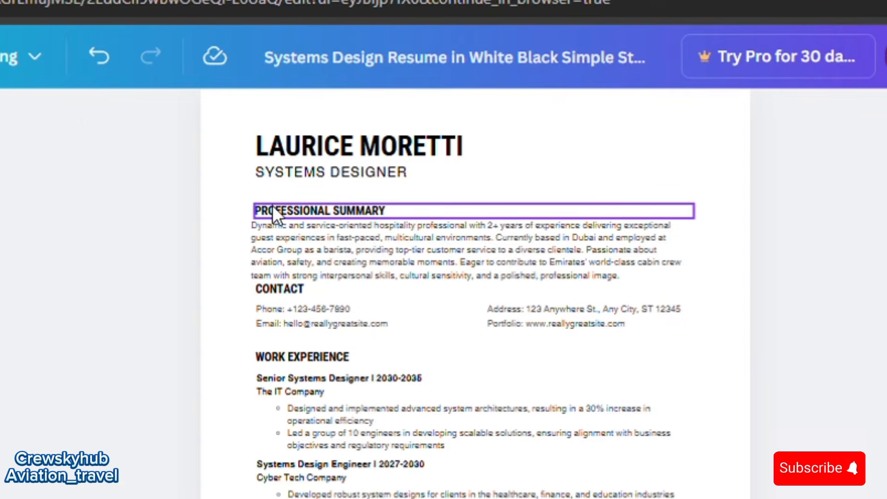
pyautogui.click(293, 249)
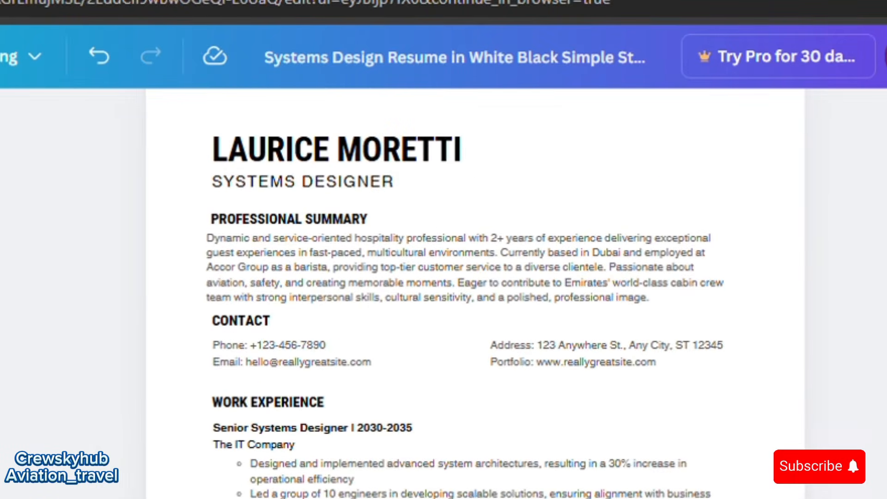
# Step: Change the resume's subtitle to CUSTOMER SERVICE PROFESSIONAL and replace the placeholder name with the applicant's full name
pyautogui.click(316, 185)
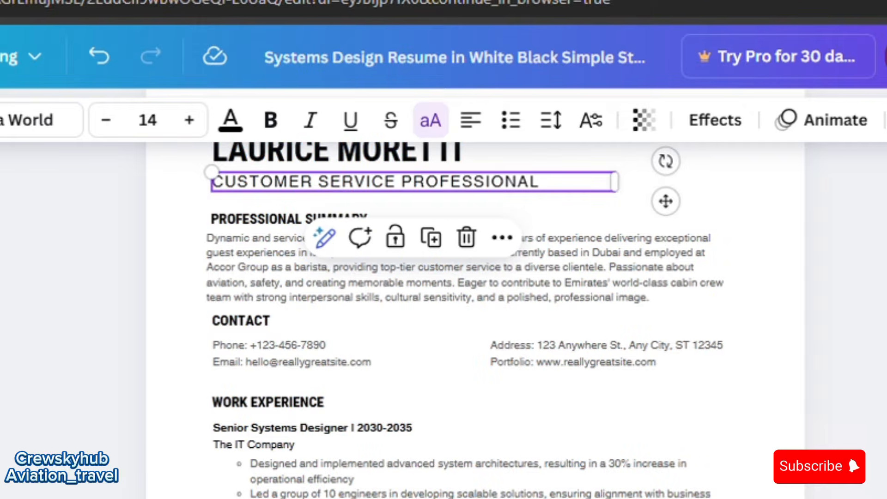
pyautogui.scroll(1, 471, 208)
pyautogui.doubleClick(471, 208)
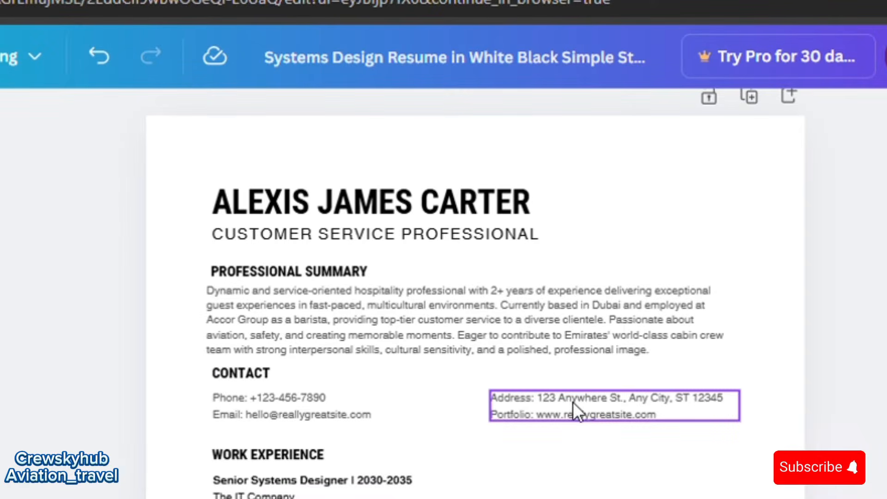
# Step: Replace the placeholder address and portfolio lines in the Contact section with the applicant's address
pyautogui.doubleClick(573, 402)
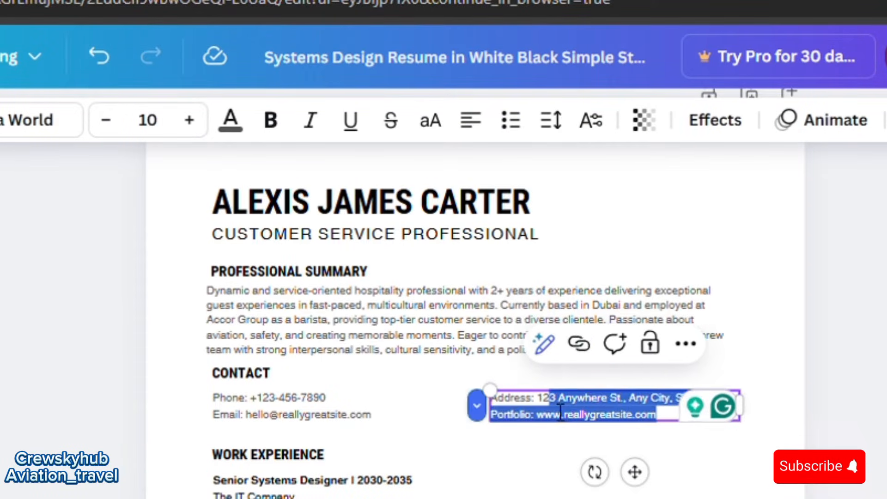
pyautogui.write('Address: Dubai, UAE')
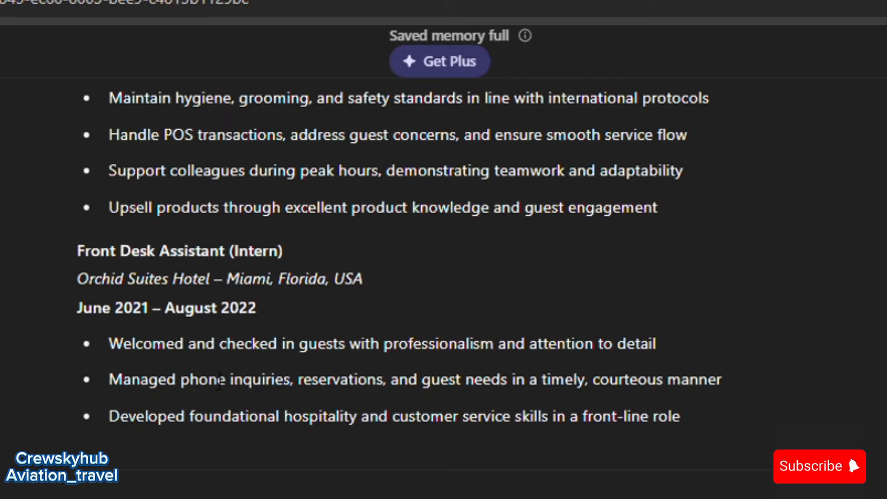
# Step: Replace the first job's title with Barista and its company line with "Accor Group – Dubai, UAE" and "May 2023 – Present", using the ChatGPT CV
pyautogui.scroll(8, 443, 277)
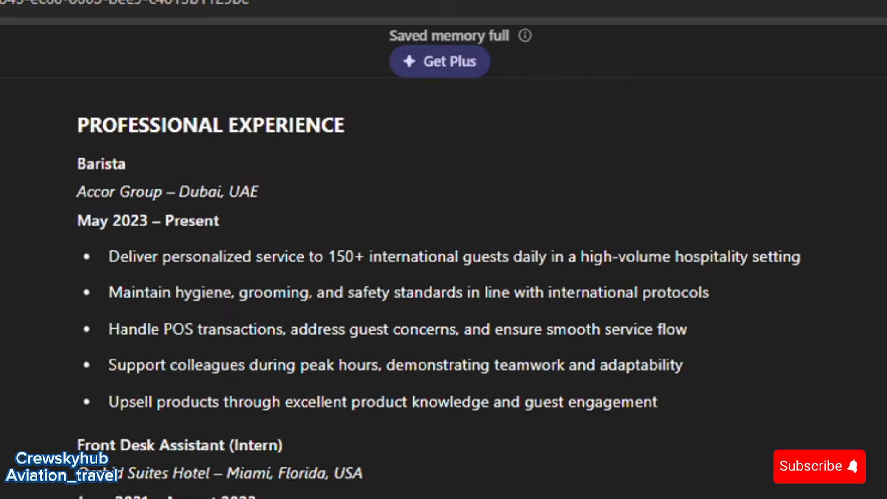
pyautogui.moveTo(348, 158); pyautogui.dragTo(129, 32)
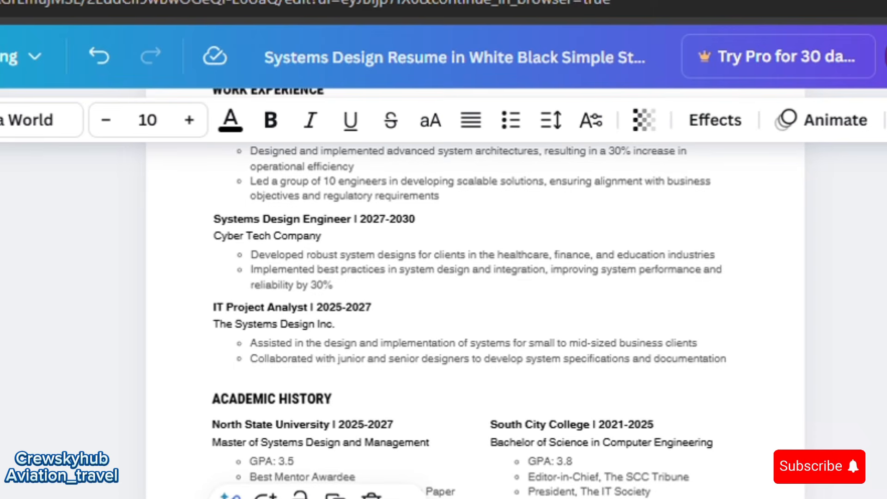
pyautogui.scroll(-2, 193, 224)
pyautogui.scroll(8, 193, 224)
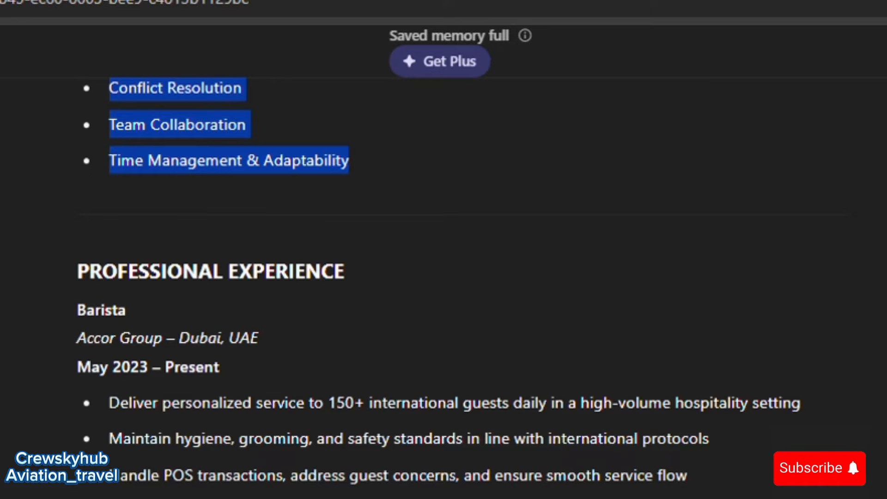
pyautogui.click(137, 309)
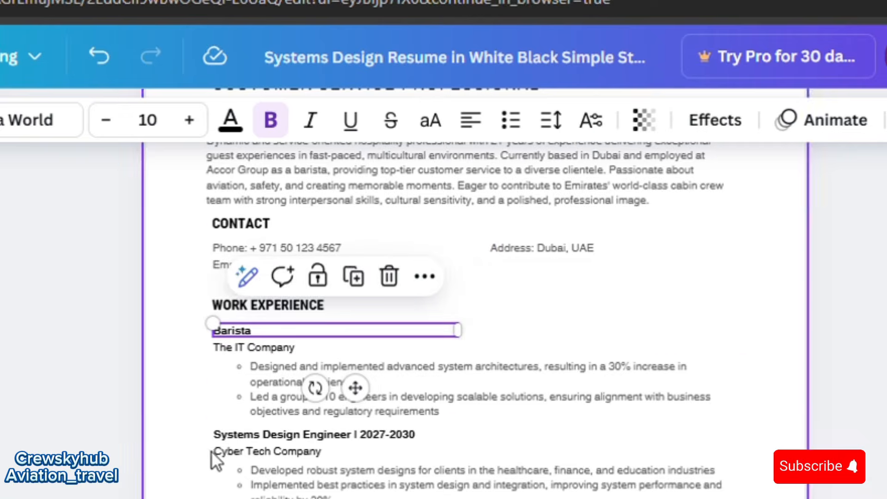
pyautogui.write('Accor Group – Dubai, UAE May 2023 – Present')
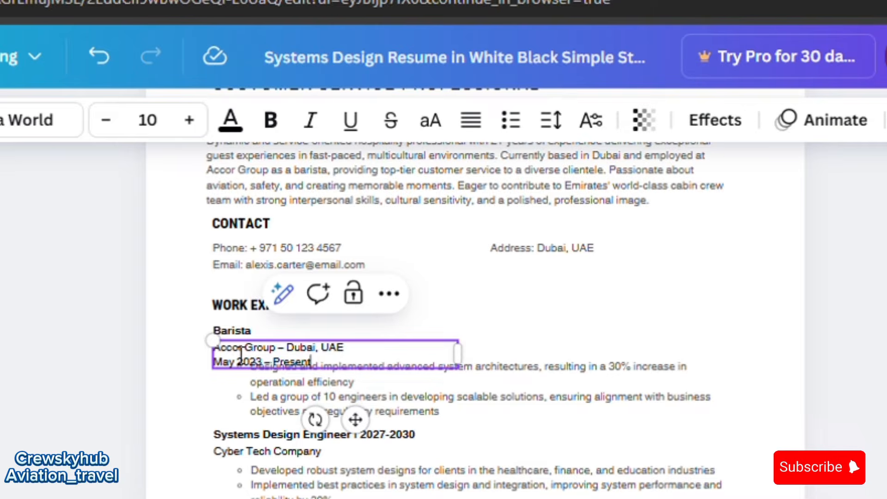
# Step: Move the Barista title and the Accor Group lines up, close beneath the Work Experience heading
pyautogui.click(446, 400)
pyautogui.click(240, 309)
pyautogui.moveTo(239, 315); pyautogui.dragTo(237, 325)
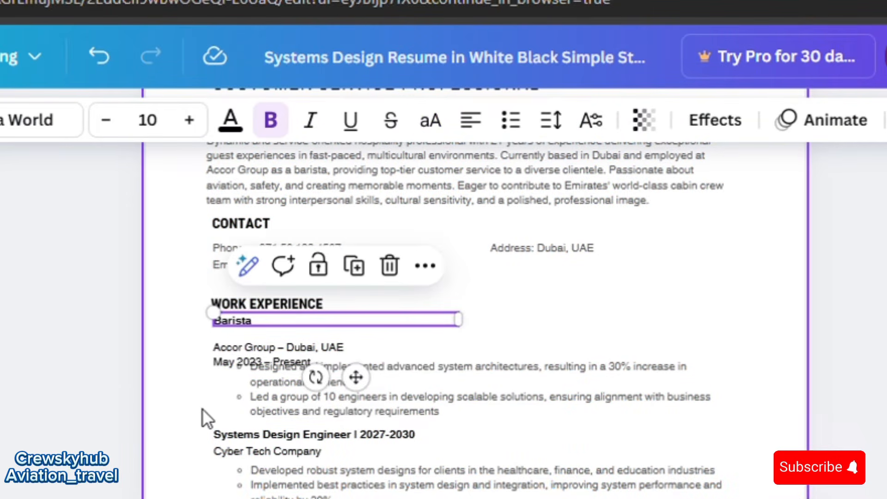
pyautogui.click(220, 342)
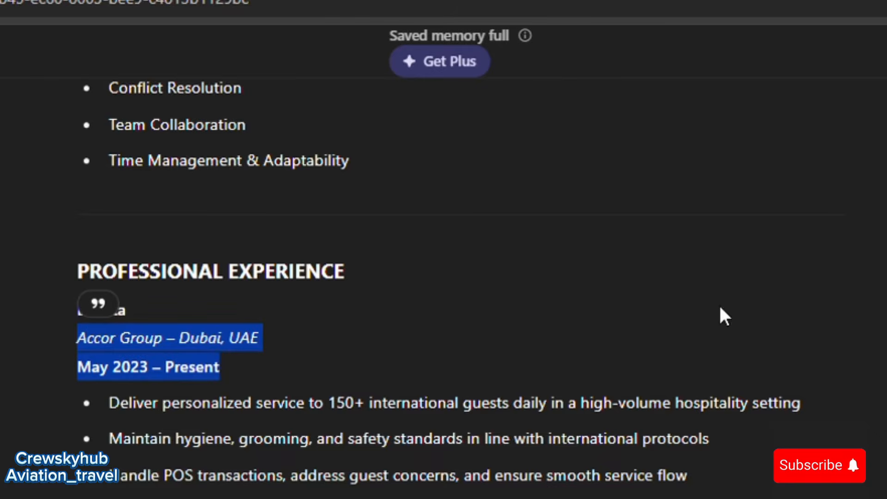
# Step: Copy the five Barista duties from the ChatGPT CV and paste them over the first job's bullet points in Canva
pyautogui.scroll(-2, 725, 317)
pyautogui.moveTo(666, 445); pyautogui.dragTo(83, 312)
pyautogui.hotkey('ctrl', 'c')
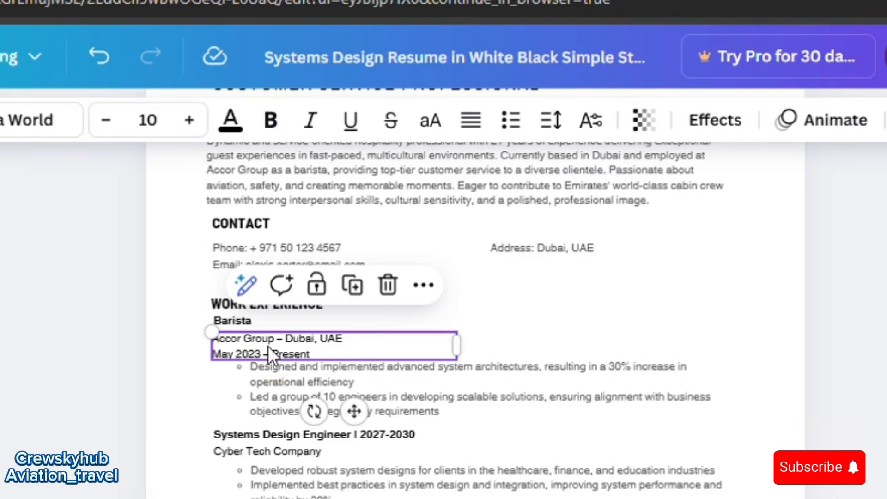
pyautogui.click(434, 413)
pyautogui.hotkey('ctrl', 'v')
pyautogui.press('Escape')
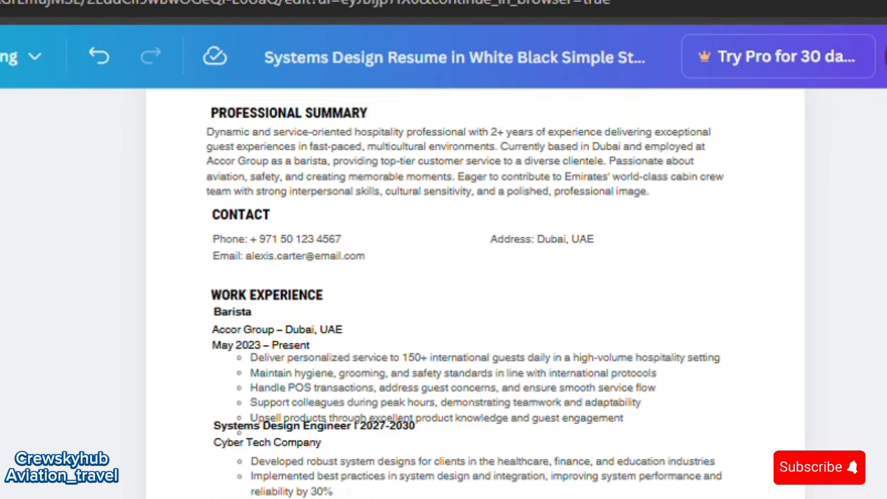
# Step: Delete the third work entry, IT Project Analyst, including its company line and bullet points
pyautogui.scroll(-2, 262, 362)
pyautogui.click(263, 365)
pyautogui.click(269, 492)
pyautogui.click(528, 429)
pyautogui.click(277, 459)
pyautogui.click(388, 405)
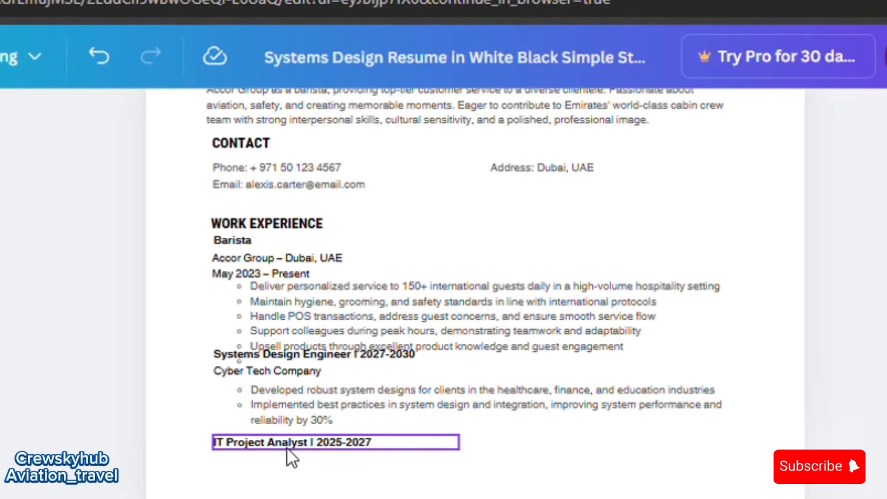
pyautogui.click(287, 446)
# Step: Move the Systems Design Engineer title, company line and bullet list down to clear the Barista duties
pyautogui.click(388, 391)
pyautogui.moveTo(361, 396); pyautogui.dragTo(359, 424)
pyautogui.moveTo(254, 370); pyautogui.dragTo(252, 394)
pyautogui.moveTo(227, 355); pyautogui.dragTo(227, 375)
# Step: Remove the empty last bullet from the Barista duties, reapply the bullet formatting, and move the list down below the dates
pyautogui.click(285, 348)
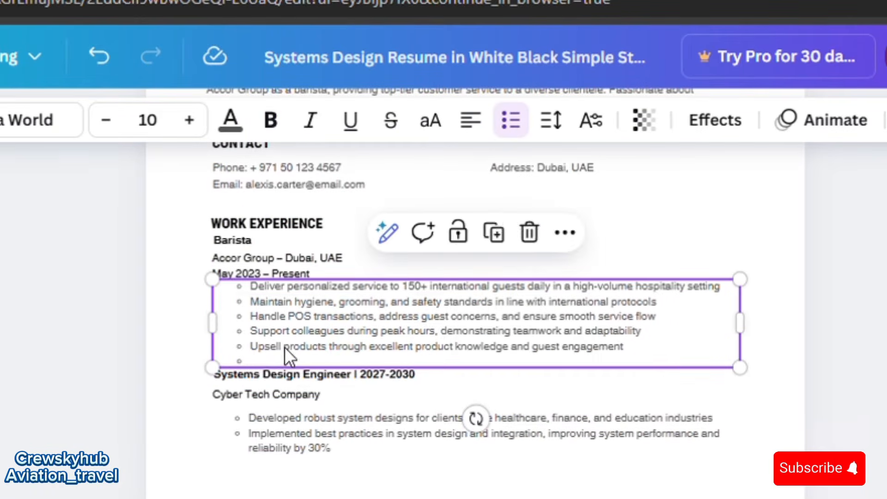
pyautogui.hotkey('ctrl', 'a')
pyautogui.click(516, 125)
pyautogui.click(516, 126)
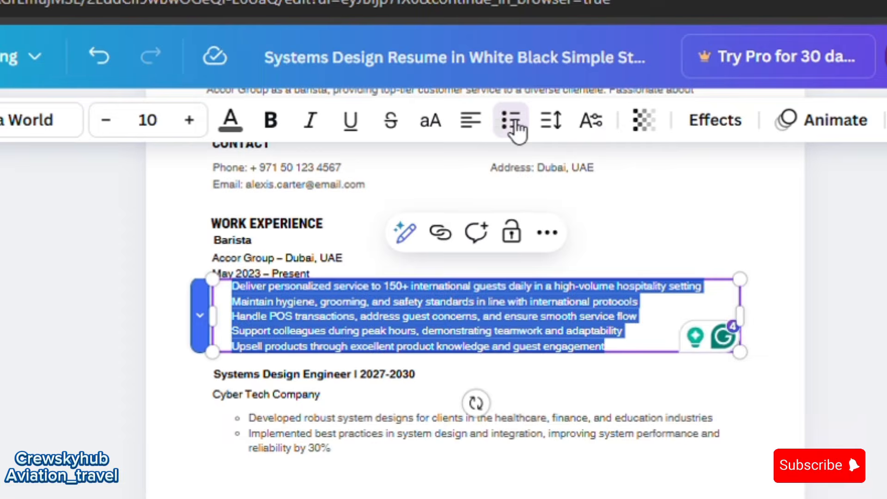
pyautogui.click(516, 126)
pyautogui.click(411, 336)
pyautogui.click(383, 266)
pyautogui.moveTo(367, 333); pyautogui.dragTo(357, 342)
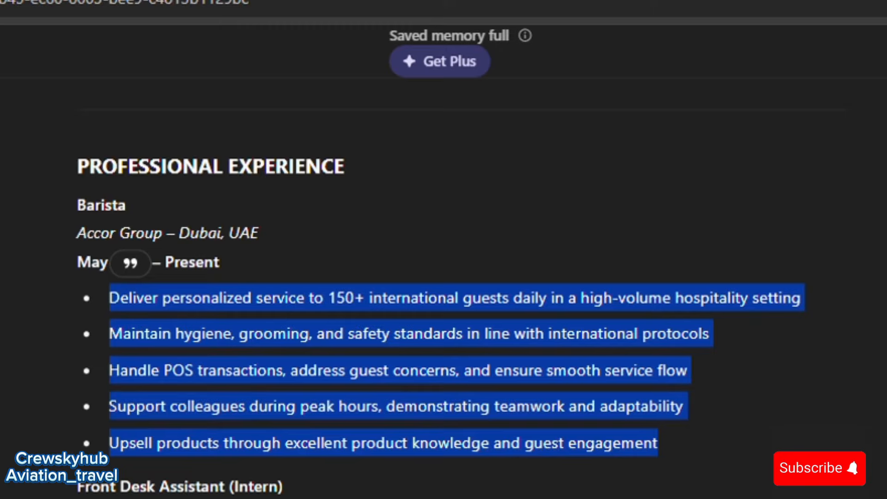
# Step: Replace the second job's title with "Front Desk Assistant (Intern)" from the ChatGPT CV and move it down away from the Barista duties
pyautogui.scroll(-3, 301, 291)
pyautogui.moveTo(296, 282); pyautogui.dragTo(60, 299)
pyautogui.hotkey('ctrl', 'c')
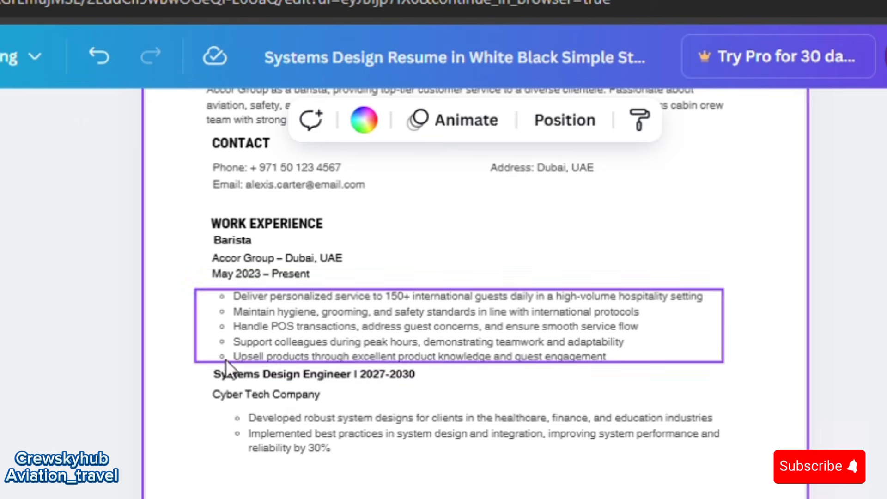
pyautogui.tripleClick(226, 373)
pyautogui.hotkey('ctrl', 'v')
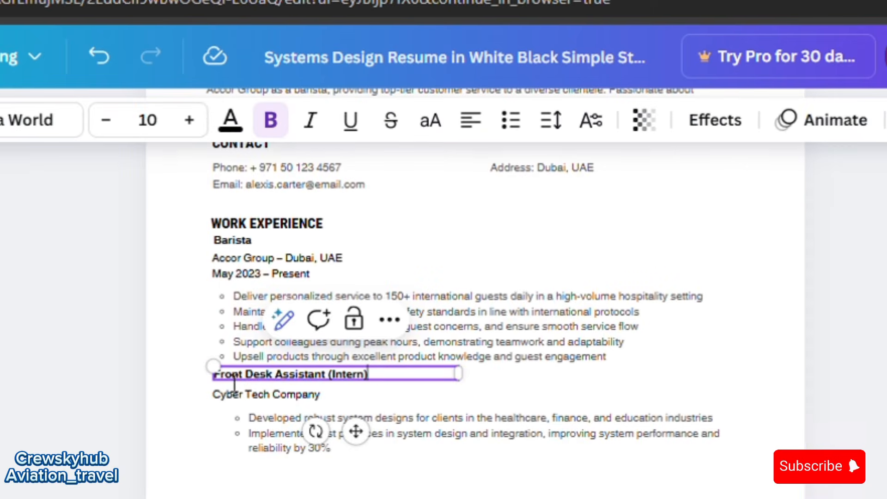
pyautogui.click(259, 462)
pyautogui.moveTo(225, 373); pyautogui.dragTo(228, 396)
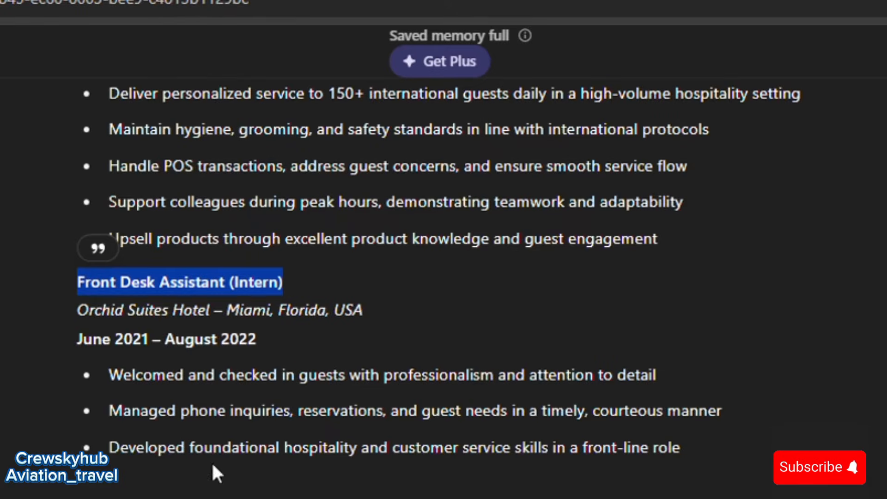
# Step: Replace the second job's company line with "Orchid Suites Hotel – Miami, Florida, USA" and "June 2021 – August 2022" from the ChatGPT CV
pyautogui.moveTo(257, 344); pyautogui.dragTo(77, 318)
pyautogui.click(242, 413)
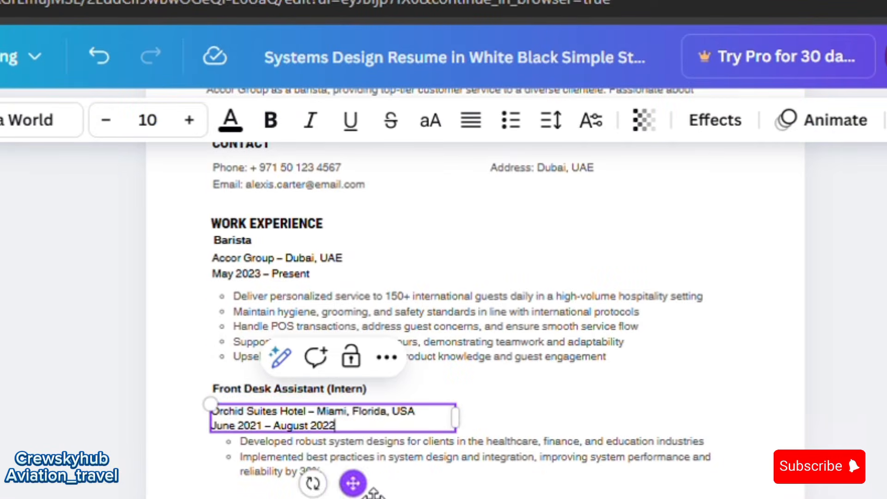
pyautogui.click(252, 258)
# Step: Rename the Academic History heading to EDUCATION
pyautogui.click(270, 372)
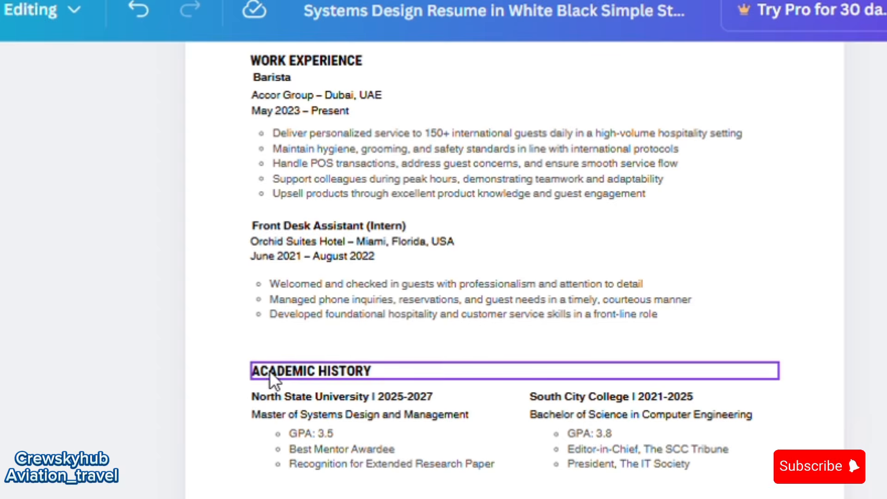
pyautogui.write('EDUCATION')
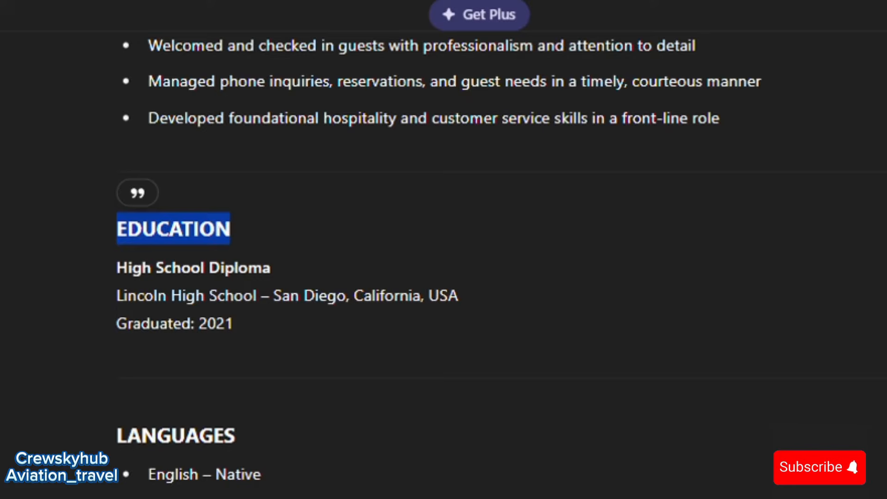
# Step: Copy the High School Diploma details from the ChatGPT CV and delete the South City College entry and the North State University bullets
pyautogui.moveTo(238, 342); pyautogui.dragTo(129, 286)
pyautogui.hotkey('ctrl', 'c')
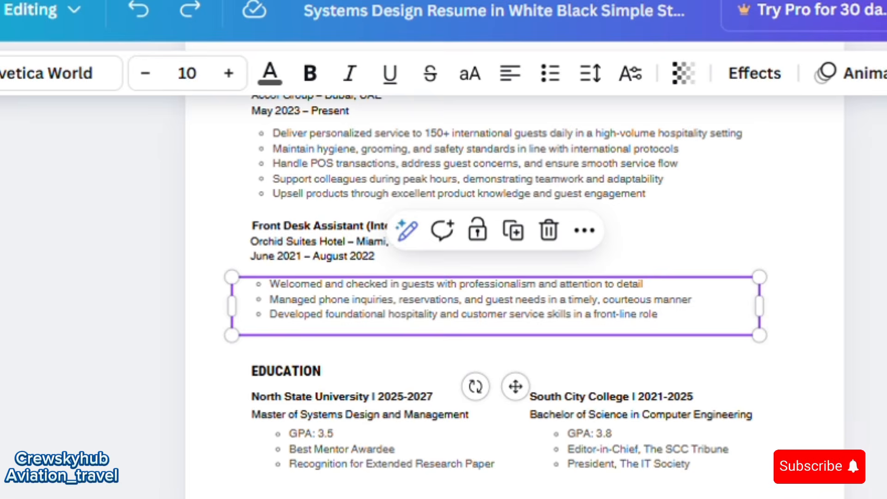
pyautogui.click(653, 452)
pyautogui.press('Escape')
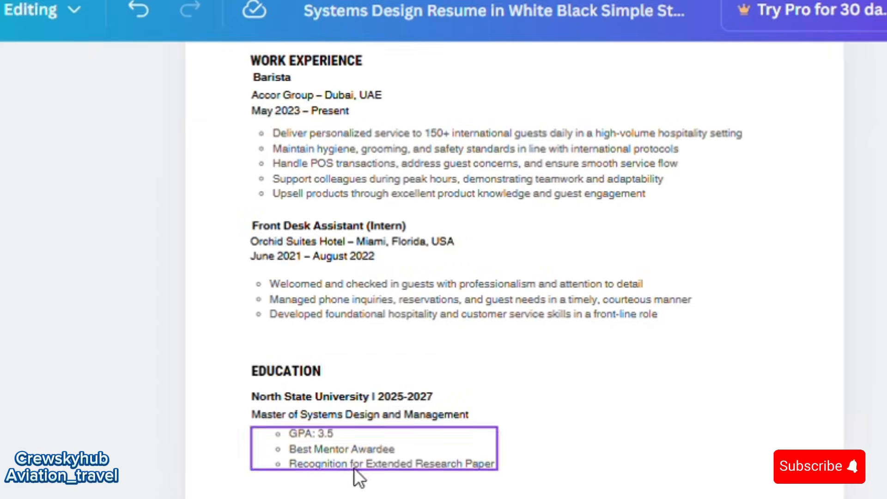
pyautogui.click(355, 467)
pyautogui.press('Delete')
# Step: Replace the North State University line with the copied diploma details and delete the leftover Master of Systems Design and Management line
pyautogui.doubleClick(366, 400)
pyautogui.hotkey('ctrl', 'v')
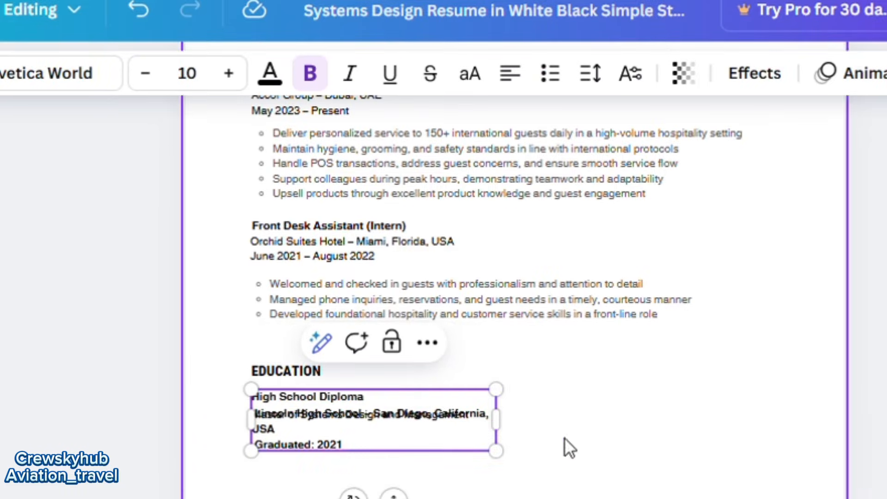
pyautogui.click(568, 448)
pyautogui.click(333, 418)
pyautogui.moveTo(370, 427); pyautogui.dragTo(324, 444)
pyautogui.press('Delete')
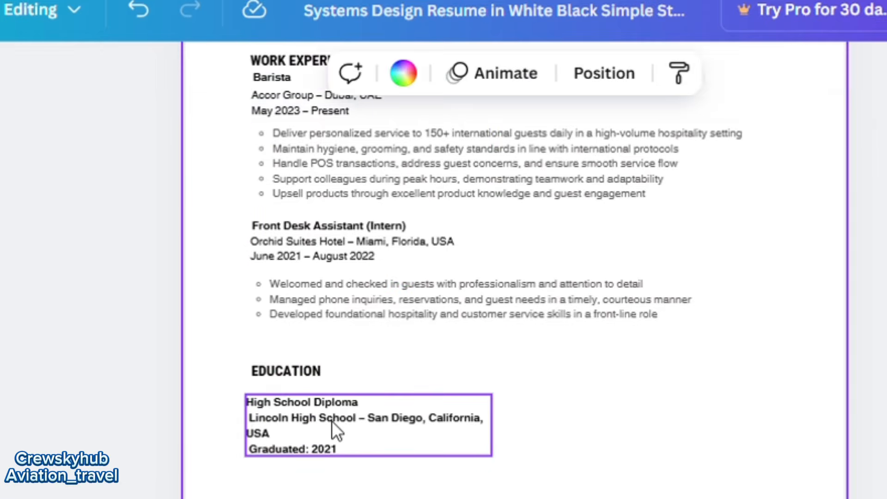
# Step: Remove the bold formatting from the Lincoln High School and "Graduated: 2021" lines, keeping High School Diploma bold
pyautogui.click(358, 453)
pyautogui.click(462, 384)
pyautogui.click(373, 402)
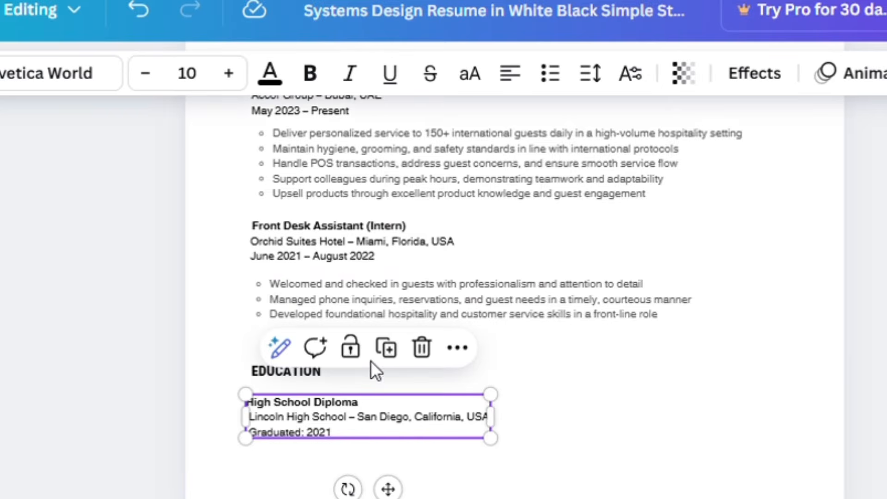
pyautogui.click(663, 405)
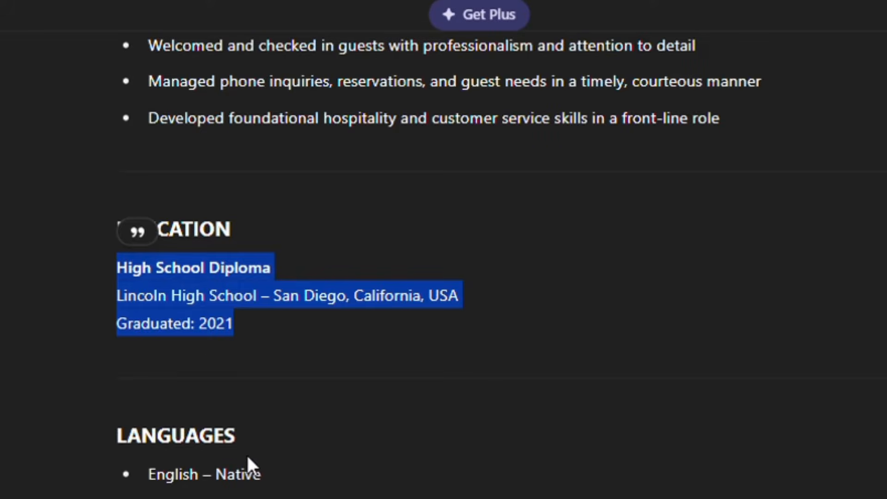
# Step: Copy the LANGUAGES heading from the ChatGPT CV, and move the EDUCATION heading and diploma details up in line with the work experience text
pyautogui.moveTo(248, 456); pyautogui.dragTo(116, 434)
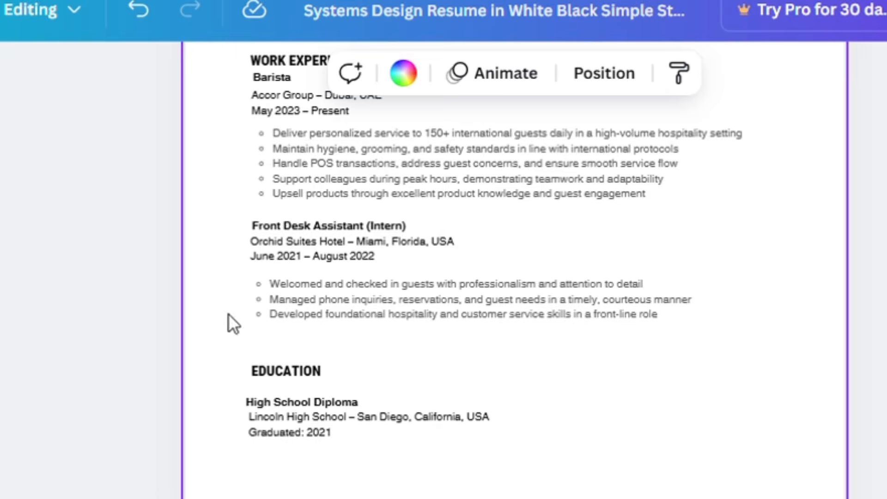
pyautogui.click(254, 368)
pyautogui.click(281, 406)
pyautogui.click(733, 485)
pyautogui.click(733, 490)
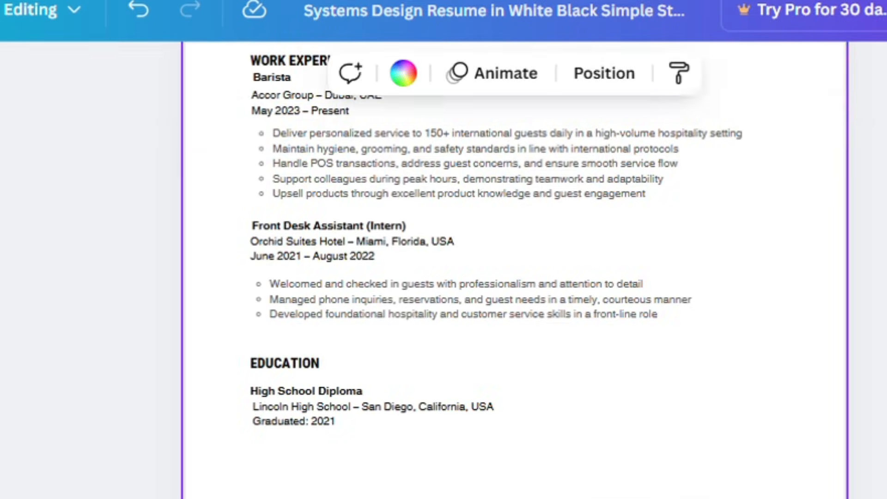
# Step: Align the LANGUAGES heading, the language bullets and the skills list with the other sections, with the language bullets close under their heading
pyautogui.moveTo(270, 392); pyautogui.dragTo(268, 390)
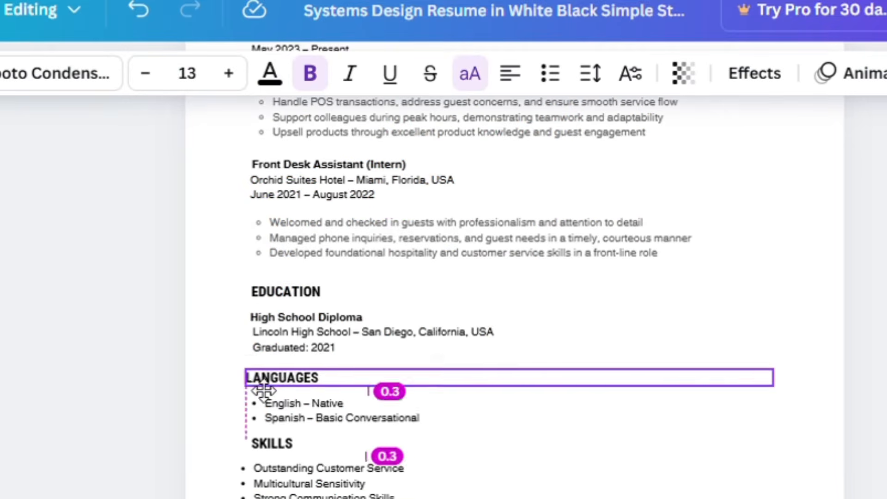
pyautogui.moveTo(279, 426); pyautogui.dragTo(279, 422)
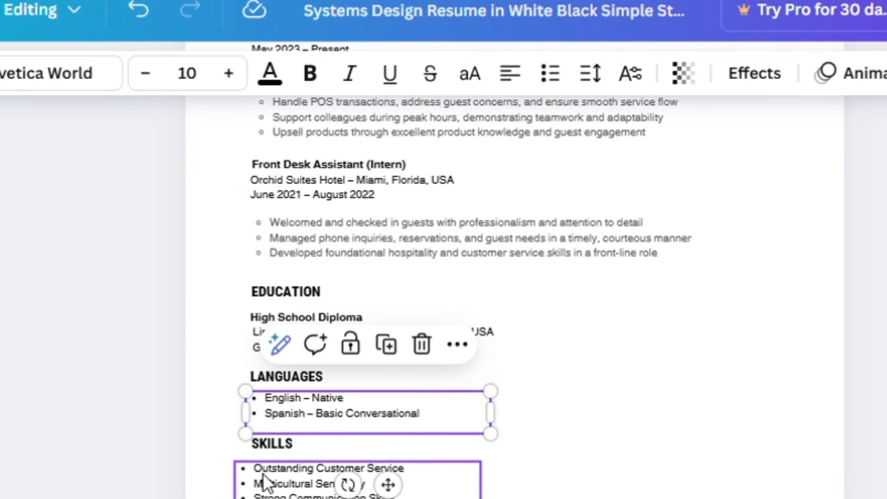
pyautogui.moveTo(276, 494); pyautogui.dragTo(291, 494)
pyautogui.click(318, 250)
pyautogui.click(601, 393)
# Step: Download the finished resume as a PDF Standard file
pyautogui.scroll(6, 601, 393)
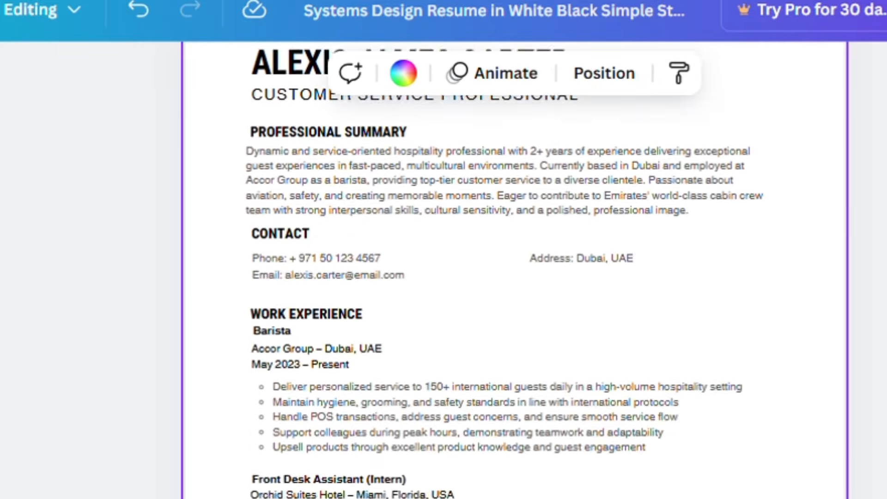
pyautogui.scroll(-1, 600, 393)
pyautogui.click(786, 55)
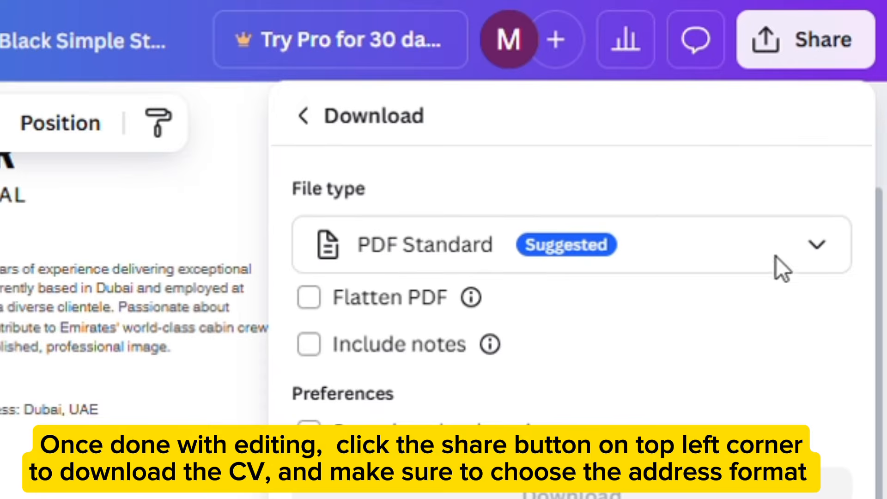
pyautogui.click(827, 254)
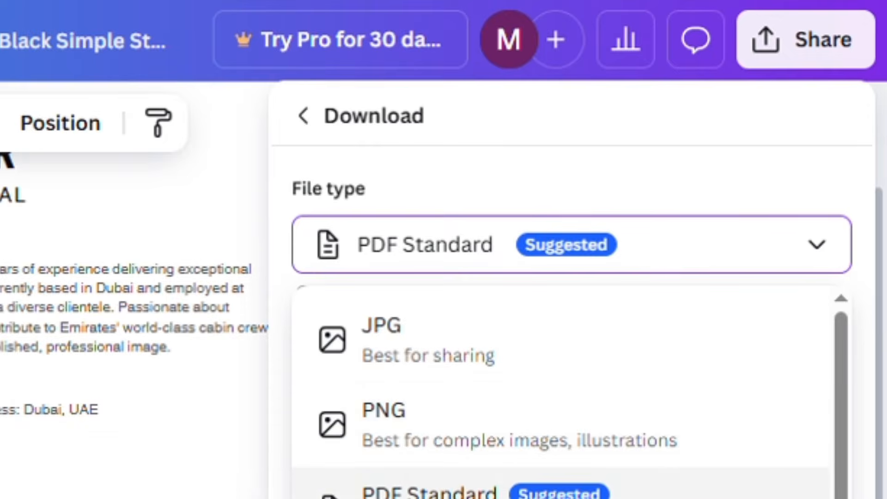
pyautogui.click(514, 492)
pyautogui.click(469, 391)
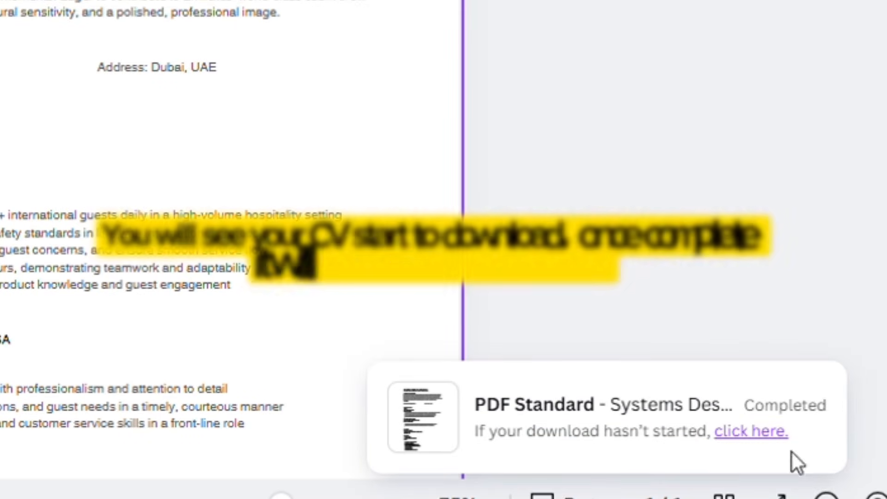
# Step: Duplicate the second resume page to add a further page to the design
pyautogui.scroll(-3, 532, 205)
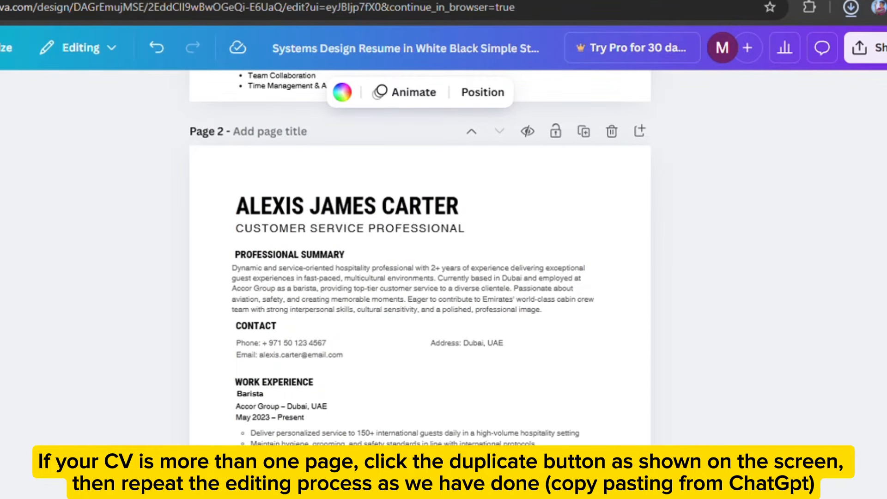
pyautogui.click(584, 133)
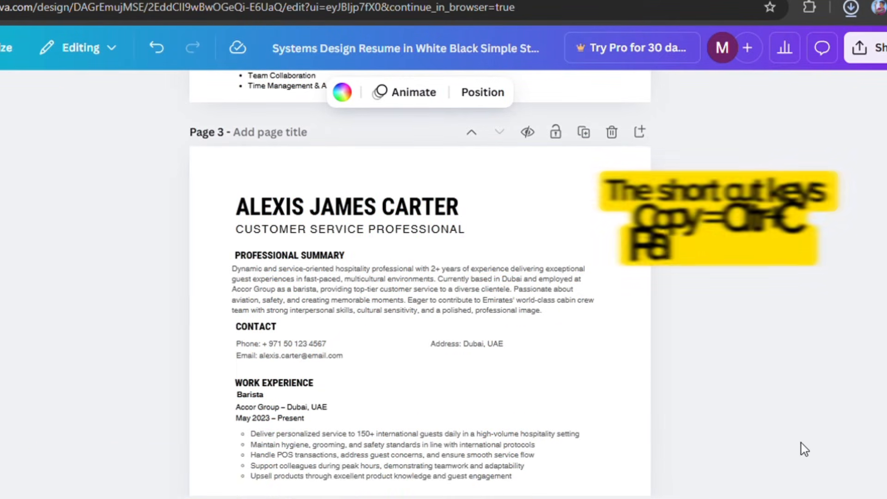
pyautogui.scroll(-5, 421, 323)
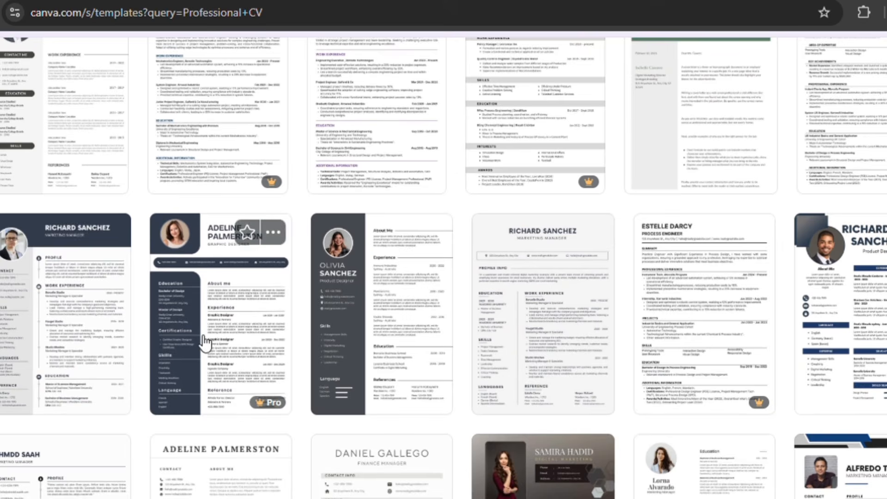
# Step: Browse the Canva templates for "Professional CV" to look over alternative resume layouts
pyautogui.scroll(-10, 559, 198)
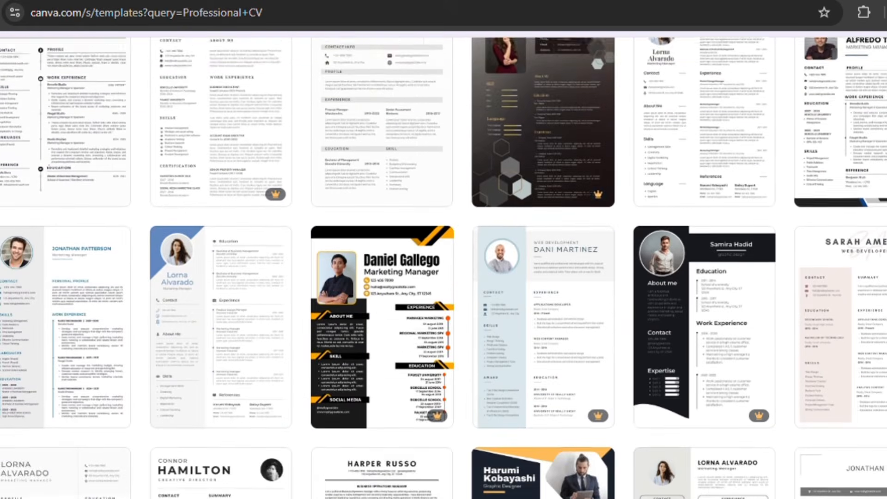
pyautogui.scroll(5, 559, 197)
pyautogui.scroll(-10, 238, 207)
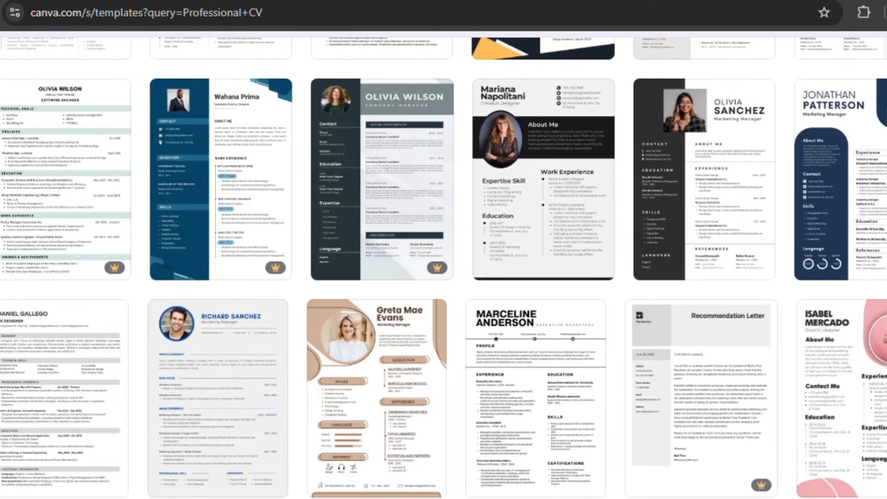
pyautogui.scroll(-10, 444, 250)
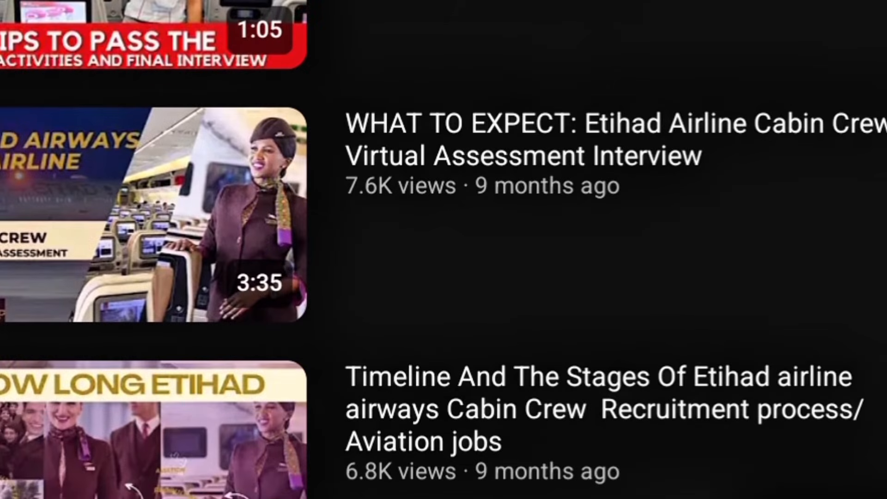